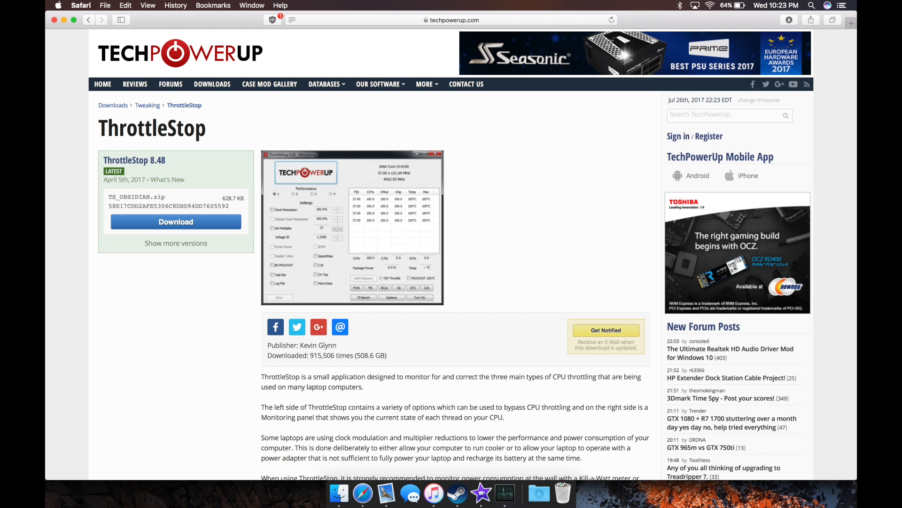
Step: Download the ThrottleStop 8.48 archive TS_OBSIDIAN.zip from the TechPowerUp page
click(221, 222)
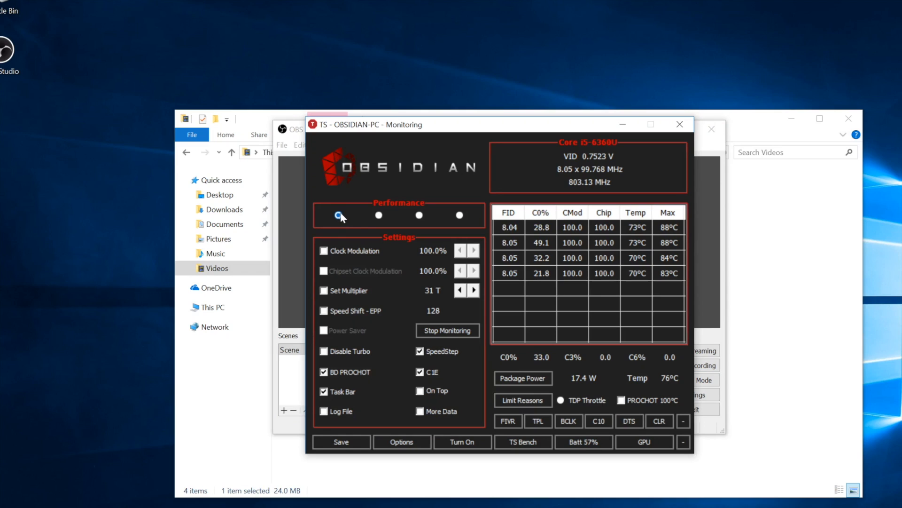
Step: Switch through the four ThrottleStop profiles up to Battery and return to the Performance profile
click(379, 215)
click(420, 215)
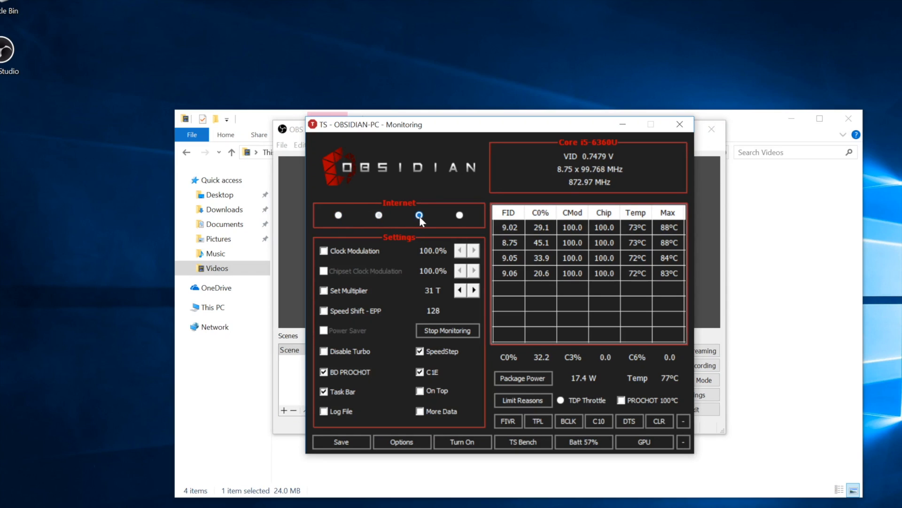
click(460, 216)
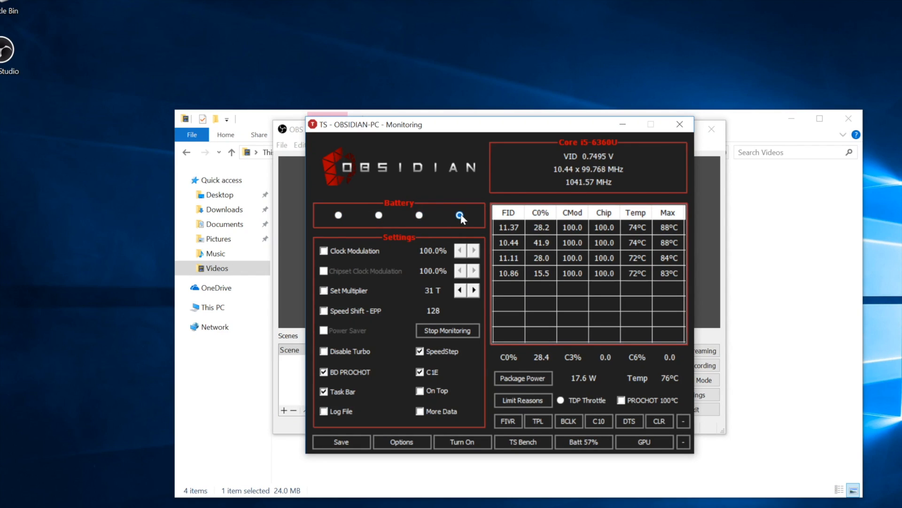
click(339, 215)
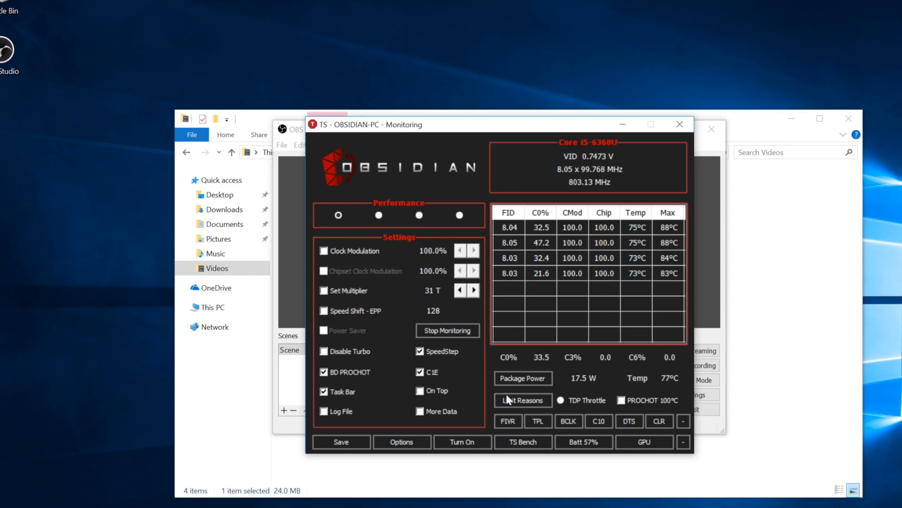
Step: Try unlocking the CPU Core's adjustable voltage in the FIVR settings and lowering its offset voltage to about -128 mV
click(507, 421)
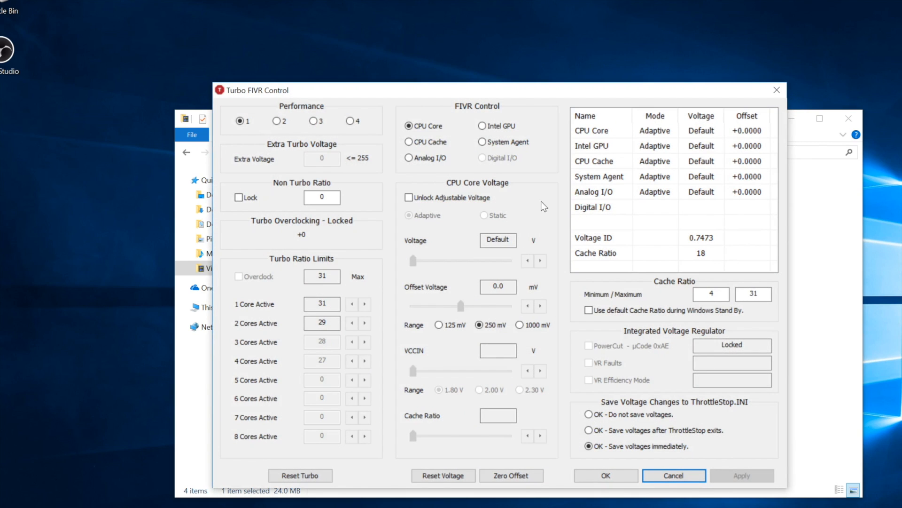
click(407, 197)
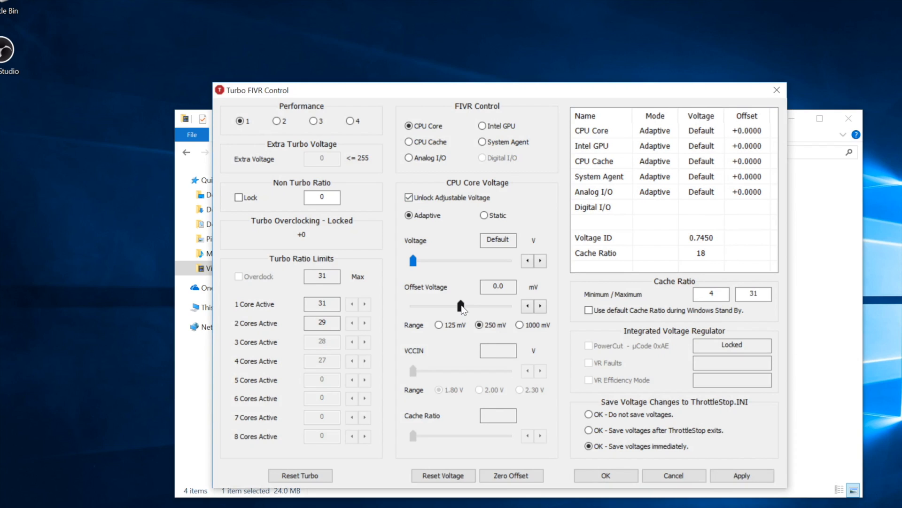
drag(462, 308, 436, 309)
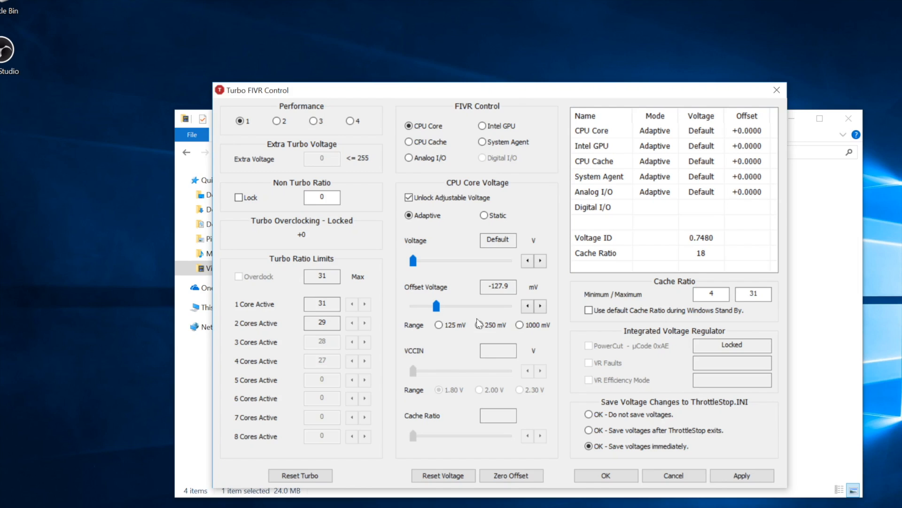
click(524, 308)
click(523, 309)
click(541, 307)
click(652, 480)
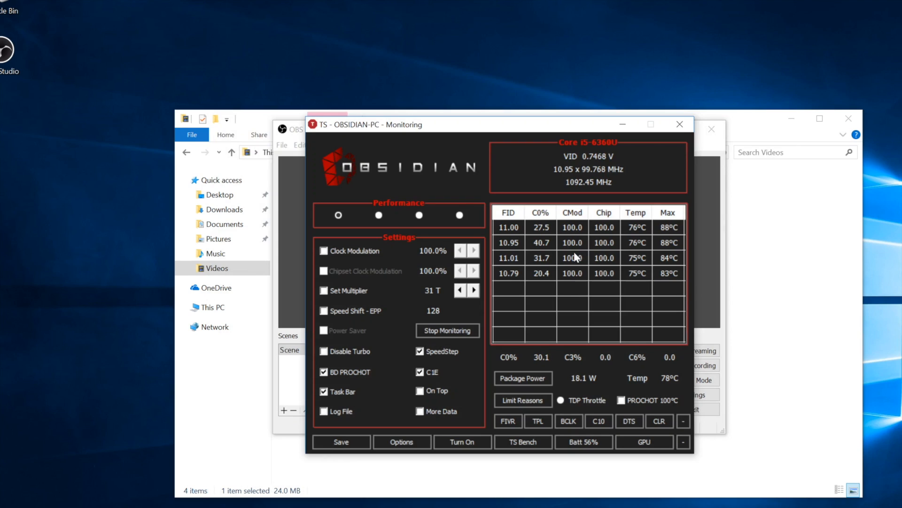
Step: Open the ThrottleStop options
click(406, 444)
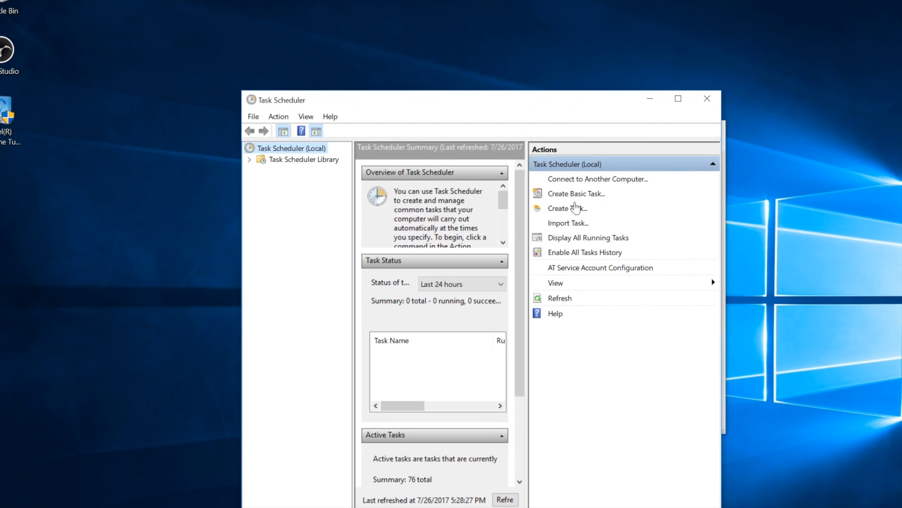
Step: Start a new basic task in Task Scheduler and name it ThurtleStoop
click(576, 195)
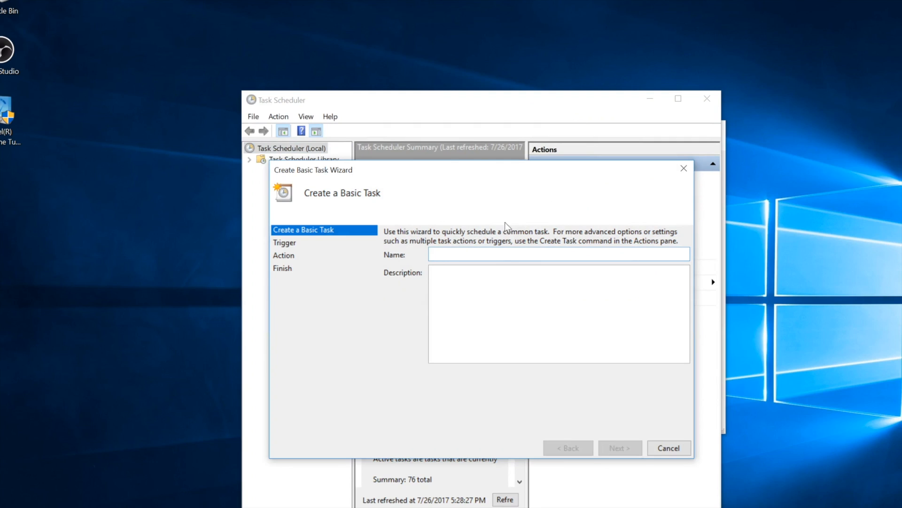
text(Thurt)
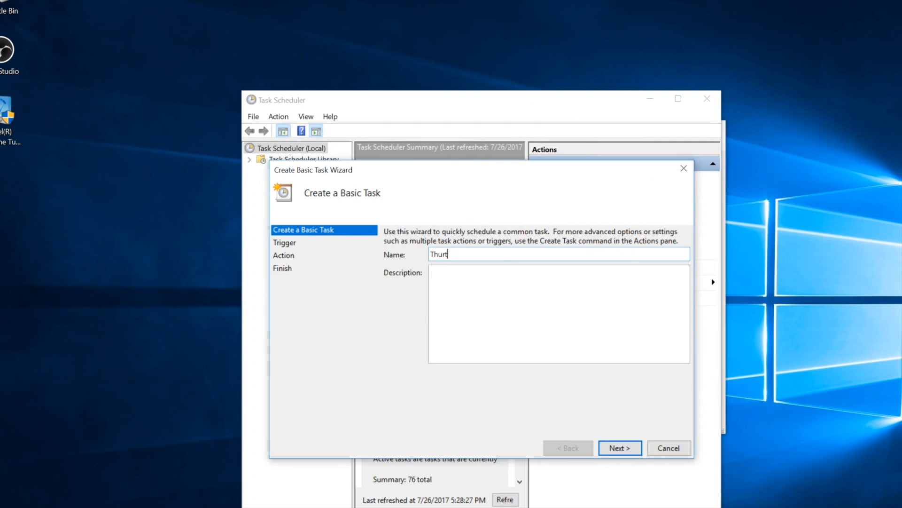
text(leStoop)
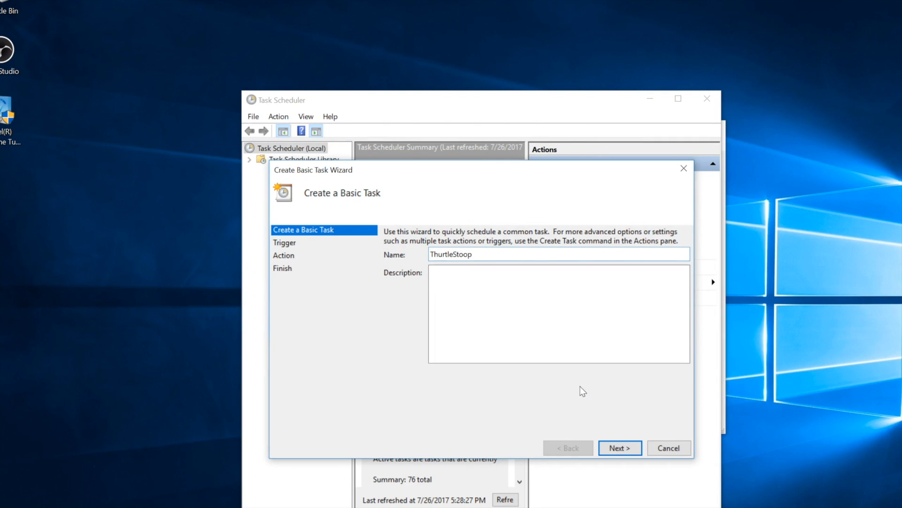
click(620, 448)
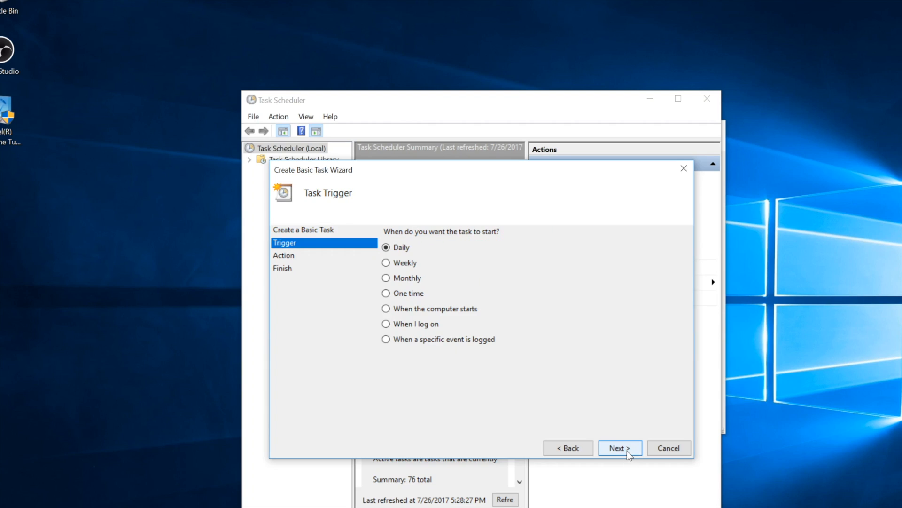
Step: Trigger the task when the computer starts and set its action to Start a program
click(416, 313)
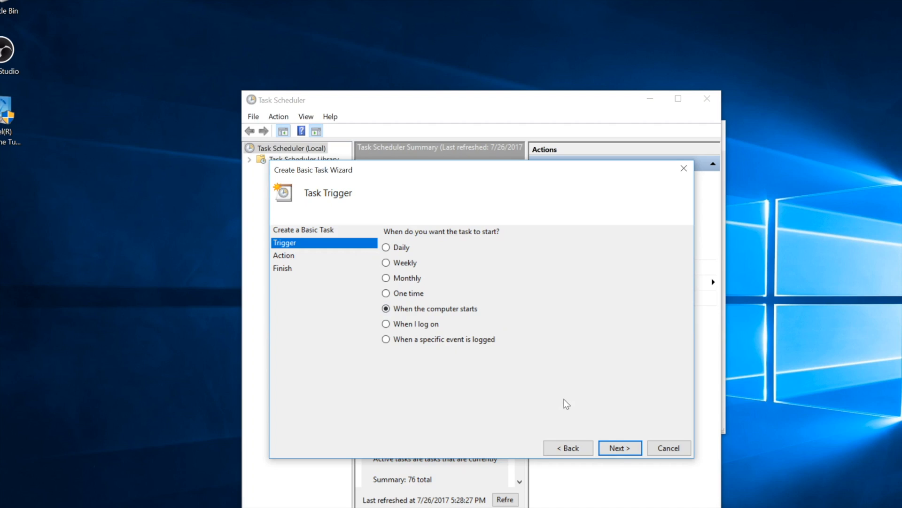
click(618, 450)
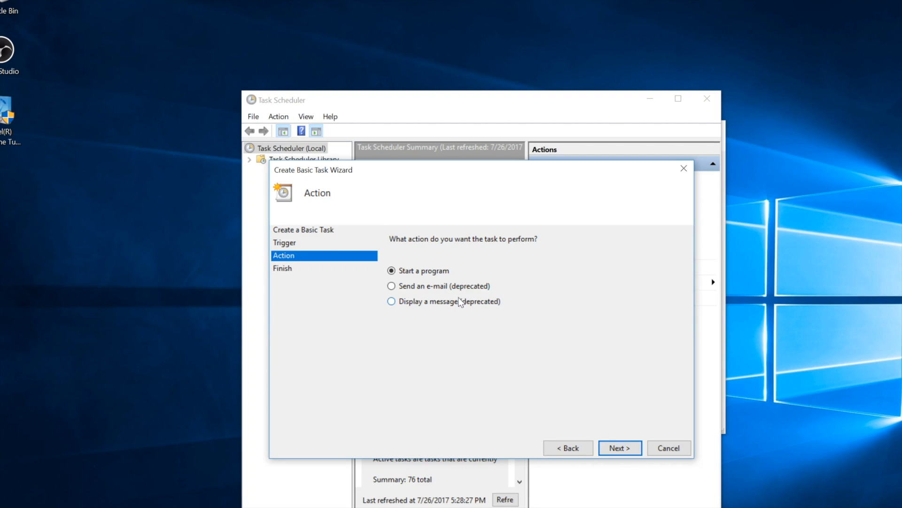
click(617, 451)
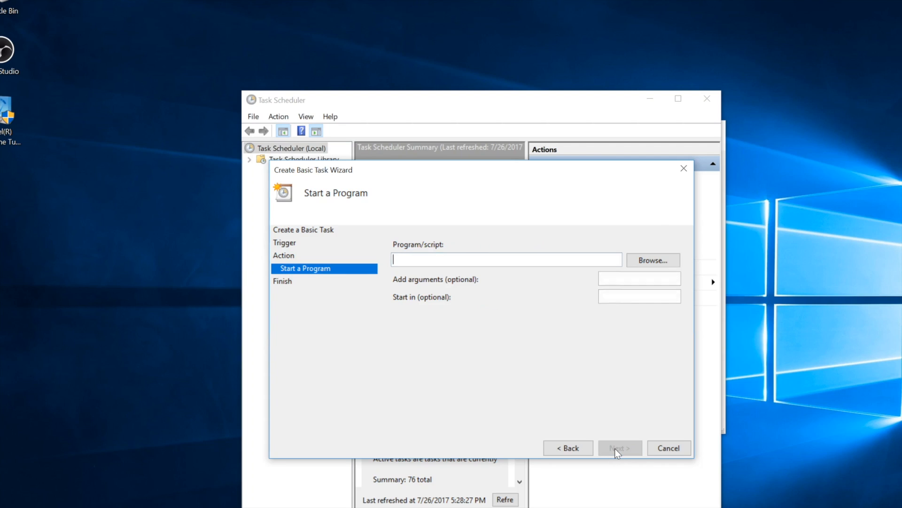
Step: Choose the ThrottleStop application from the inner TS_OBSIDIAN folder in Documents as the program, and finish the task with its Properties dialog opening
click(655, 261)
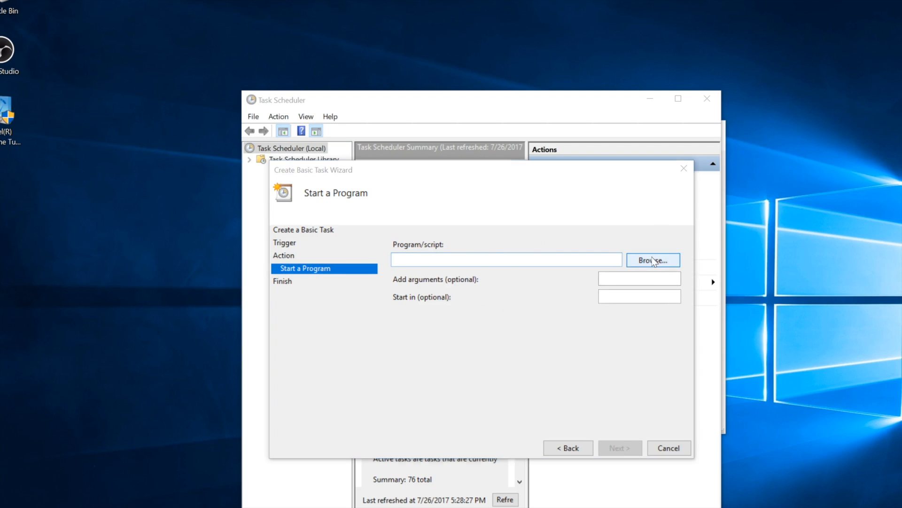
click(337, 298)
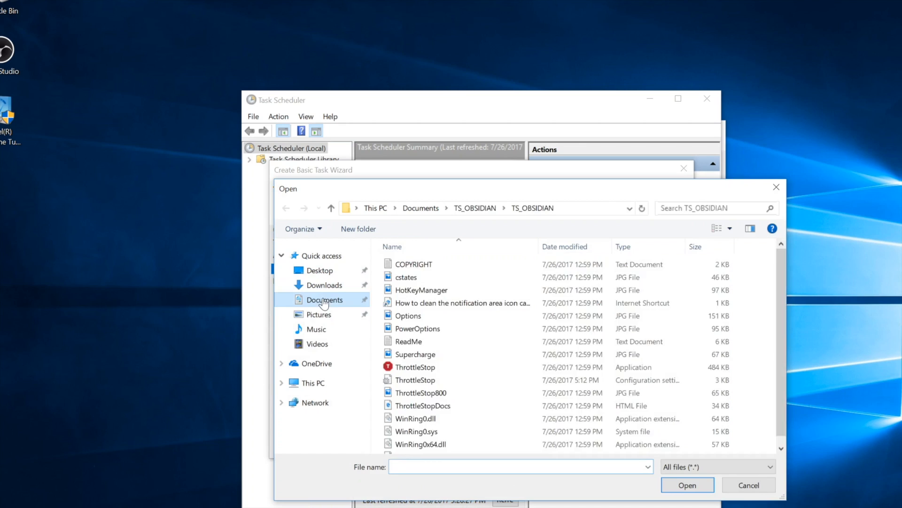
double_click(410, 281)
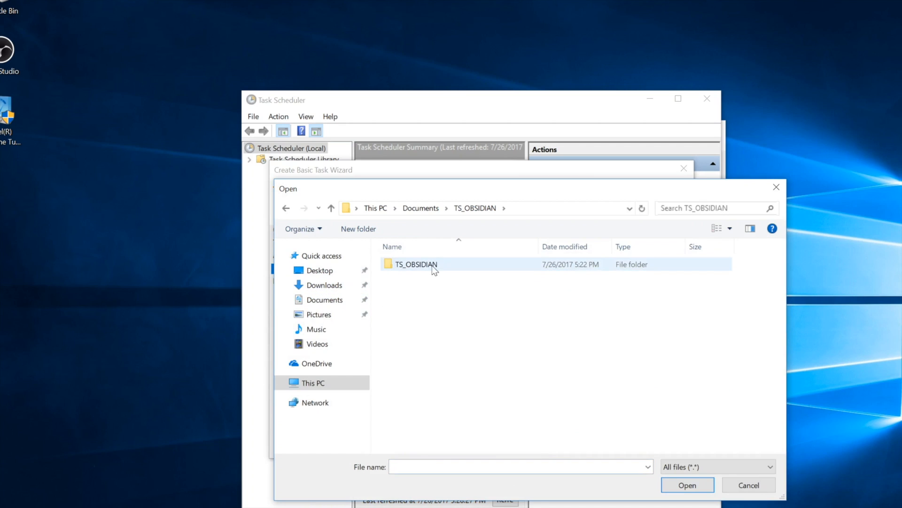
double_click(433, 265)
double_click(426, 367)
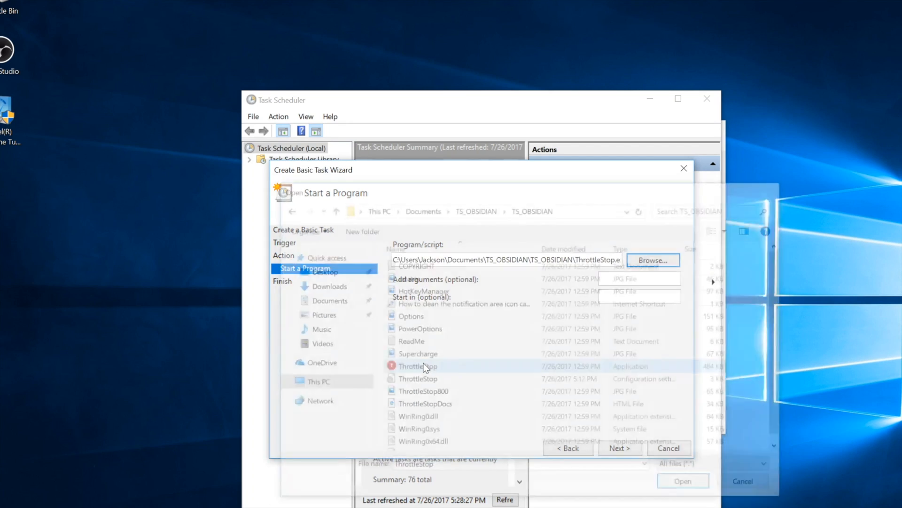
click(617, 449)
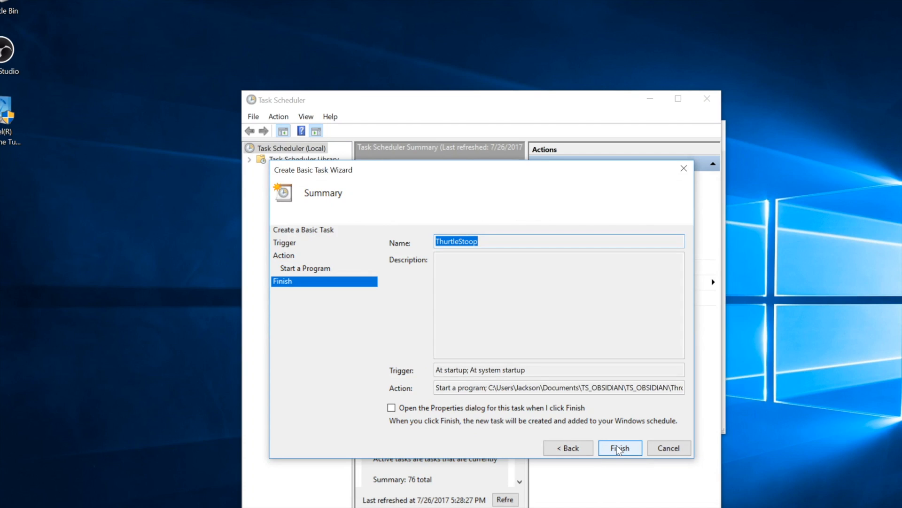
click(563, 408)
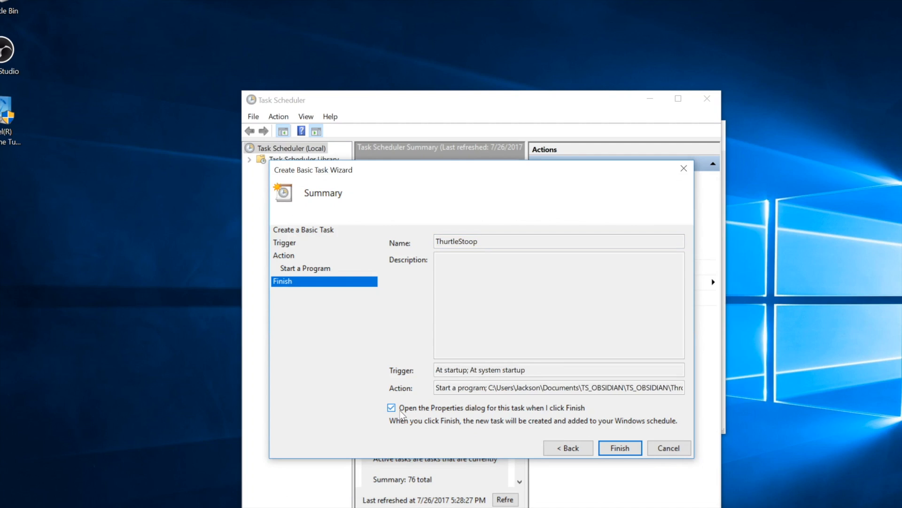
click(616, 448)
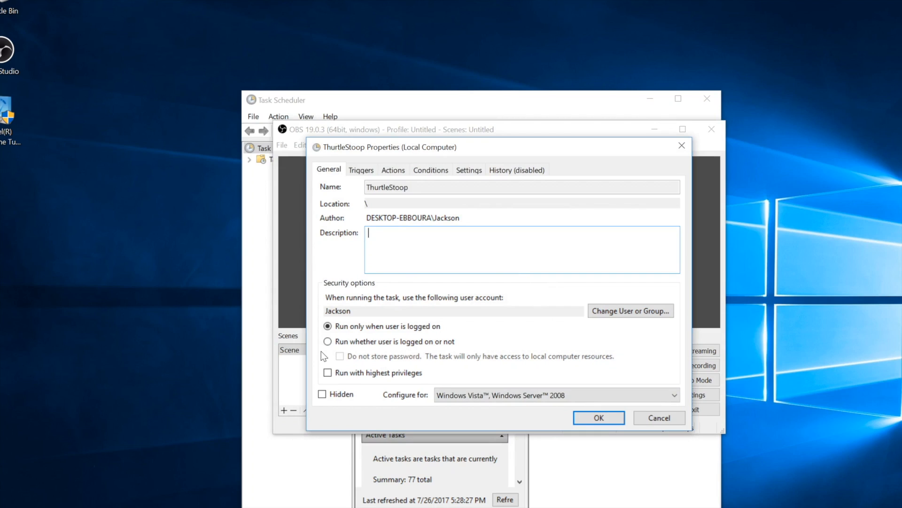
Step: Set the task to run whether the user is logged on or not, with highest privileges, configured for Windows 10
click(331, 342)
click(328, 373)
click(457, 398)
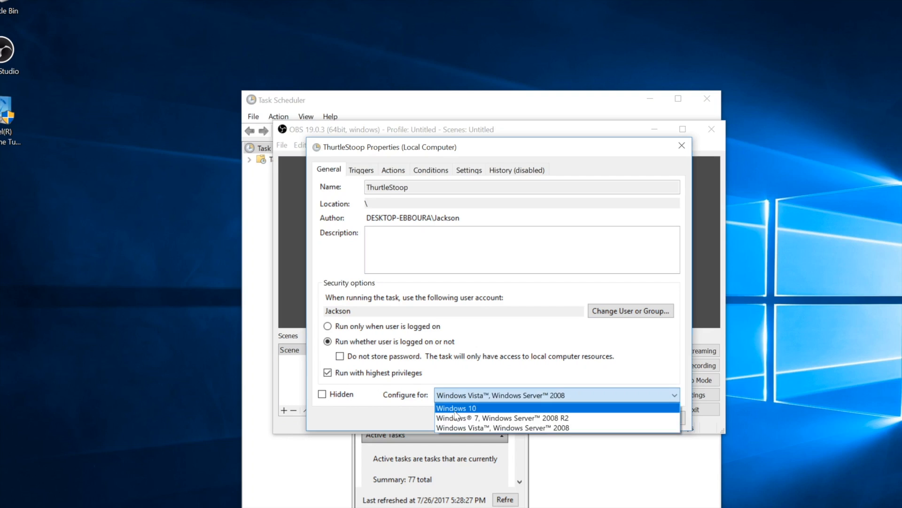
click(456, 409)
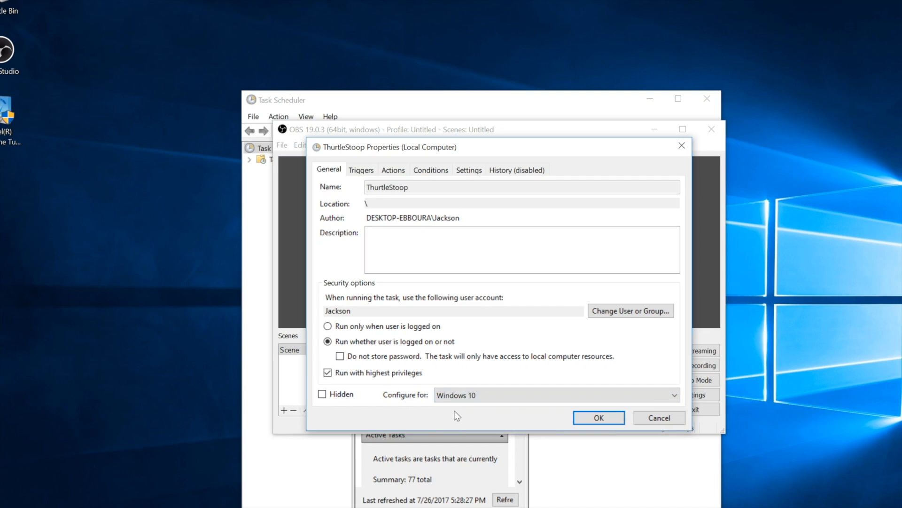
Step: Check the task's trigger and action, and disable its conditions for starting only on AC power and stopping on battery power
click(362, 170)
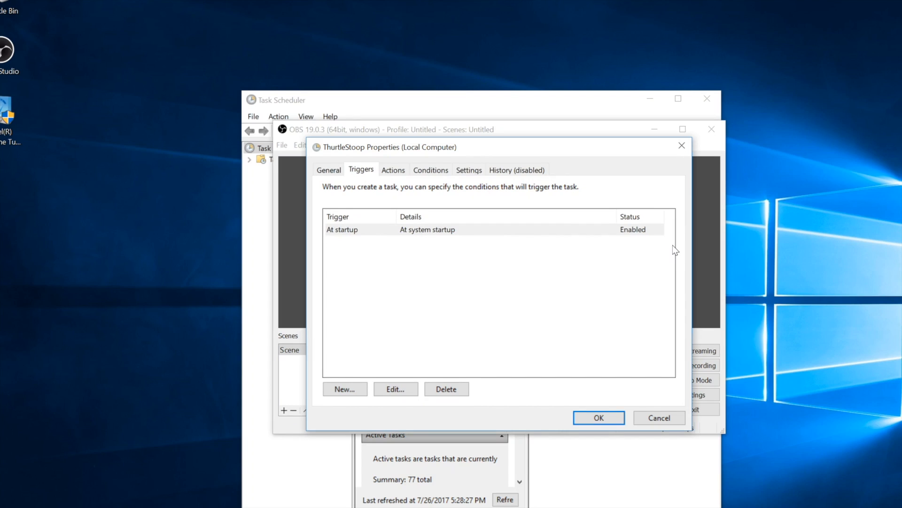
click(394, 170)
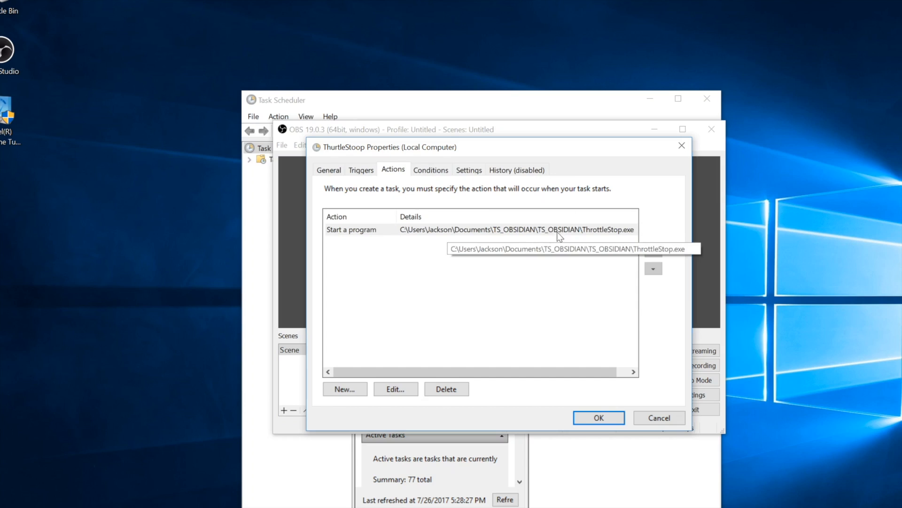
click(428, 171)
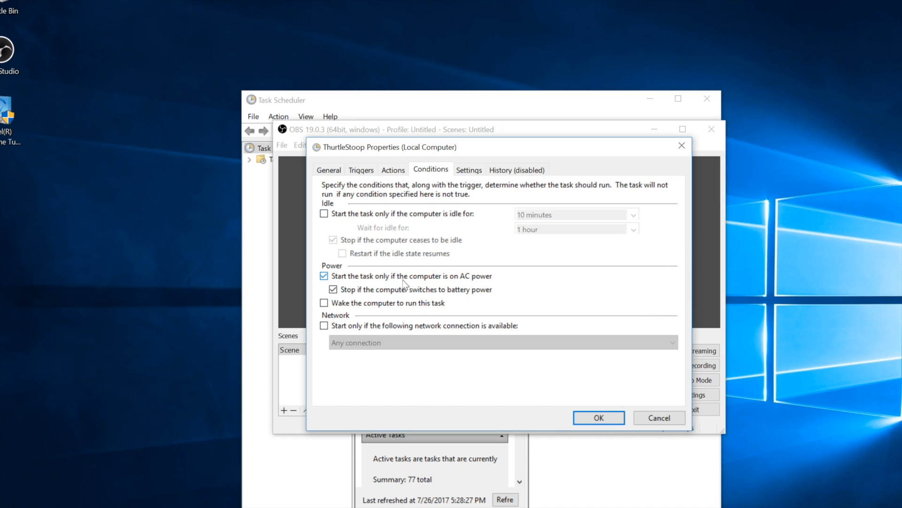
click(385, 276)
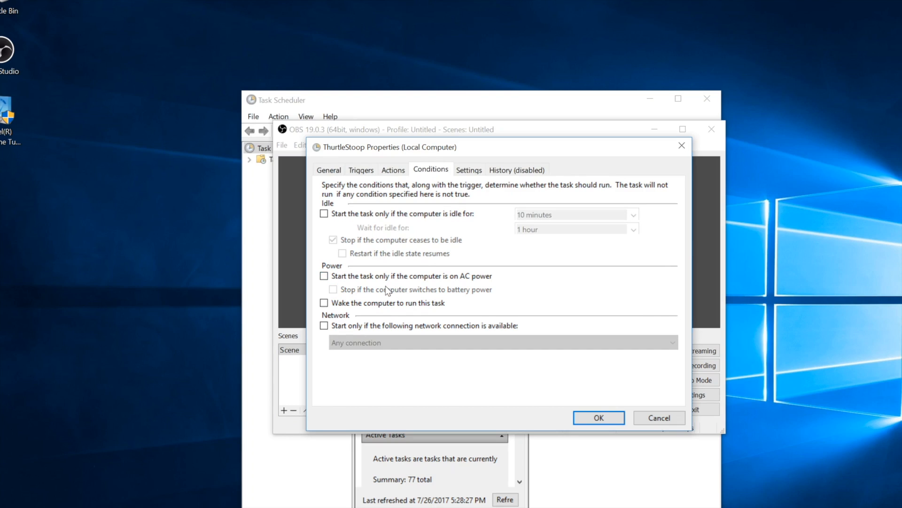
click(385, 277)
click(383, 289)
click(381, 277)
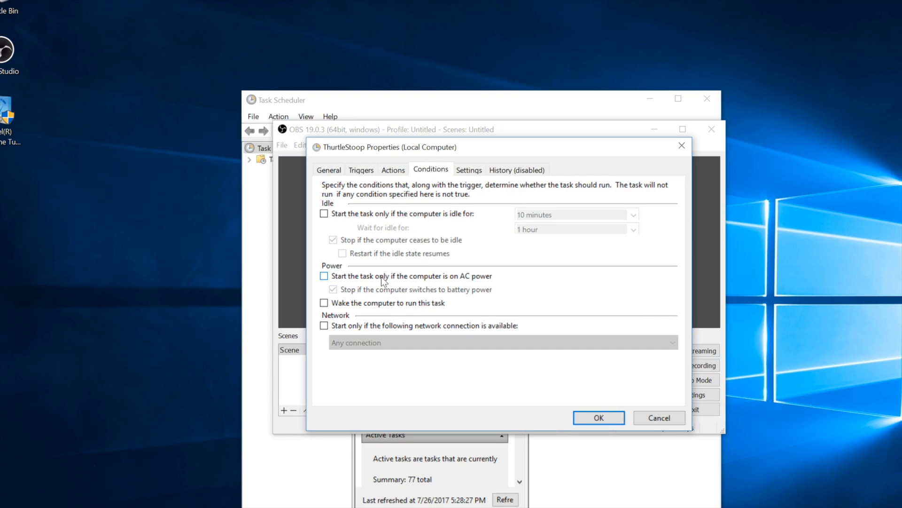
click(324, 276)
click(333, 289)
click(323, 276)
Step: Check the task's additional settings and history, and save its properties
click(469, 170)
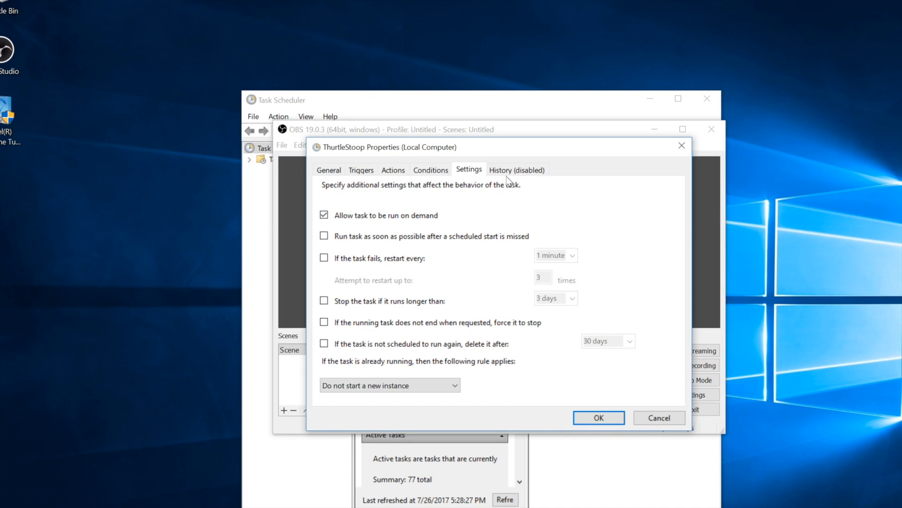
click(508, 171)
click(469, 170)
click(606, 419)
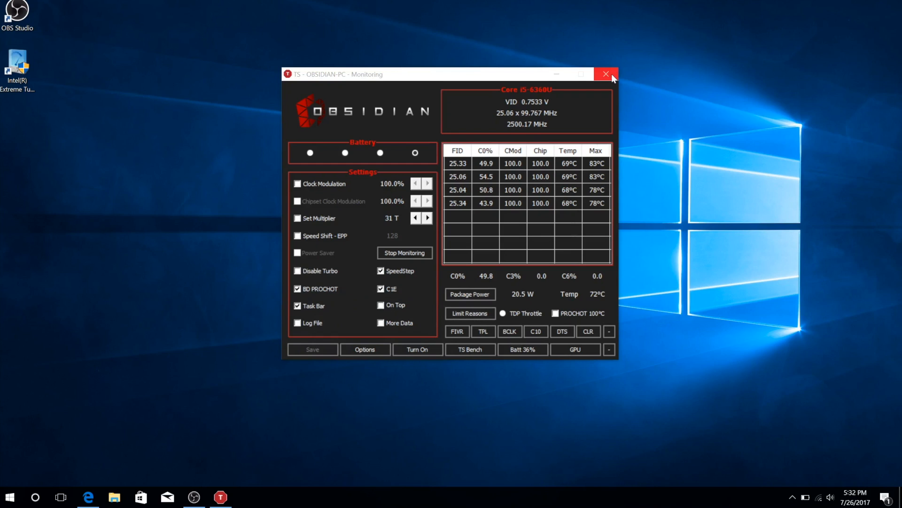
Step: Minimize the ThrottleStop window and restore it to the desktop
click(611, 75)
click(225, 496)
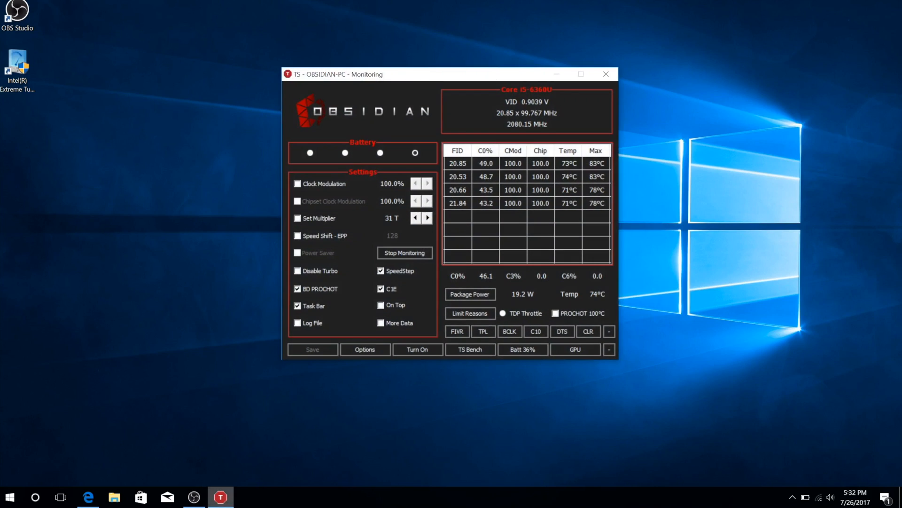
click(556, 75)
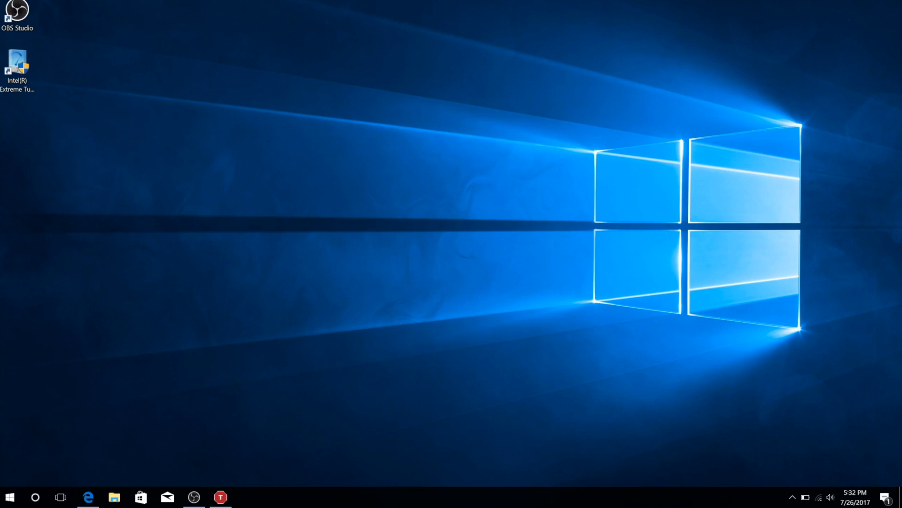
click(220, 497)
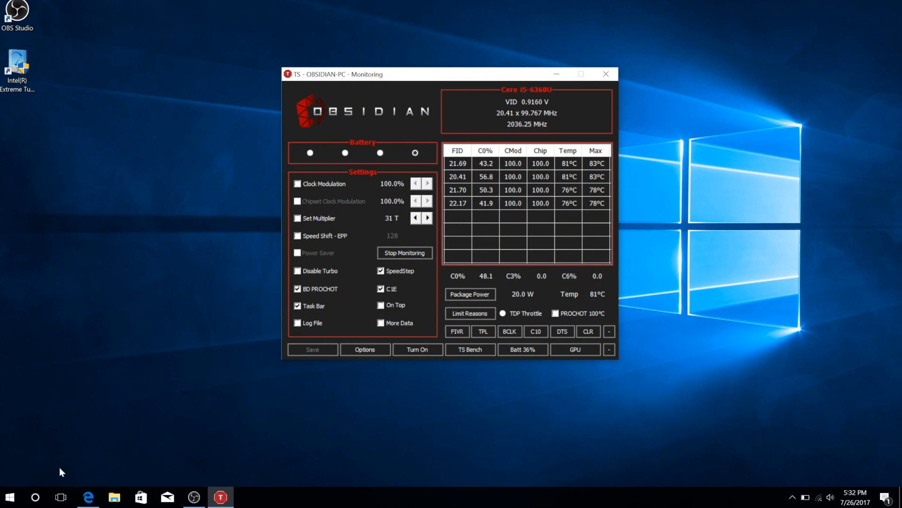
Step: Move the ThrottleStop window to Desktop 2 in Task View and return to Desktop 1
click(60, 497)
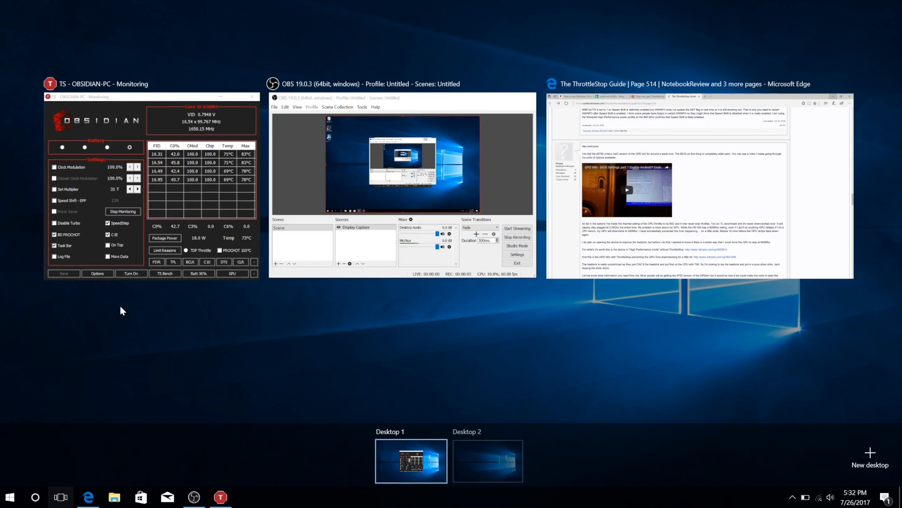
drag(171, 212, 118, 213)
drag(142, 214, 498, 478)
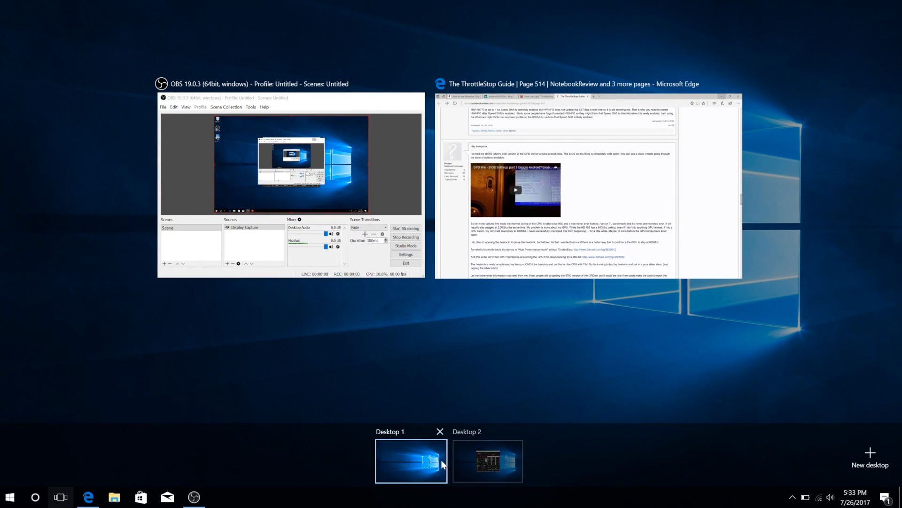
click(413, 455)
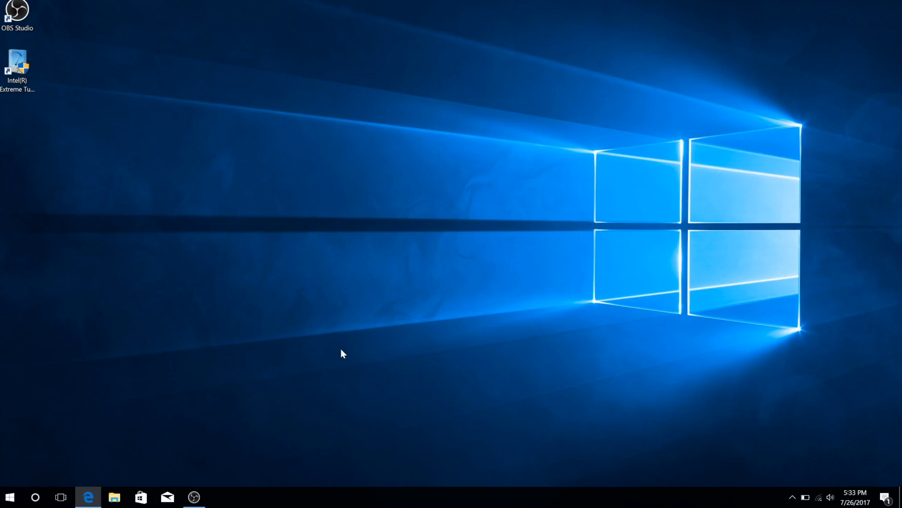